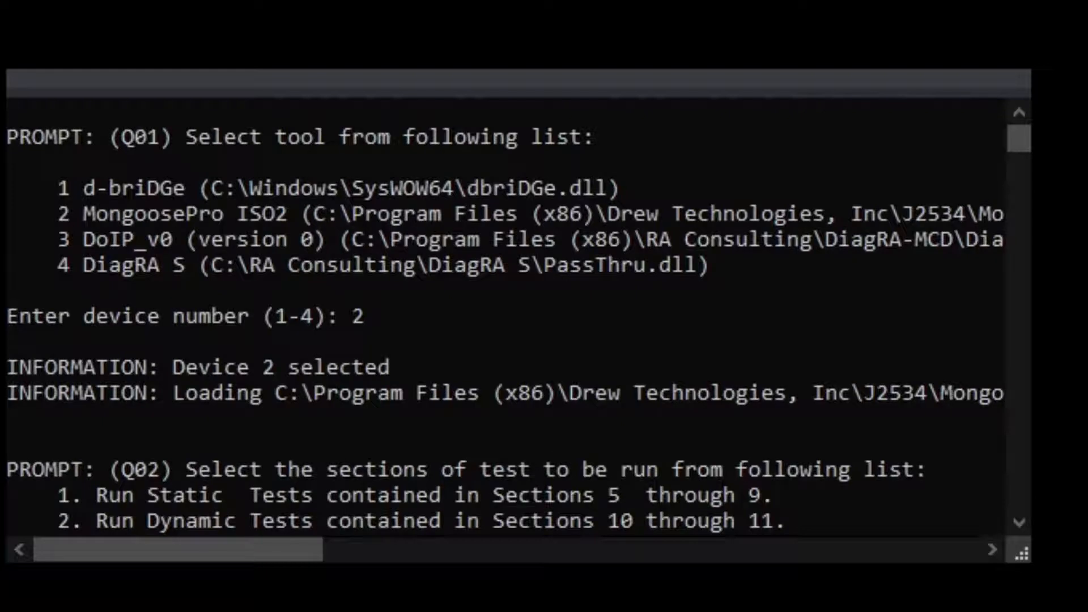
Choose to run the static tests contained in Sections 5 through 9 in the console
type("1")
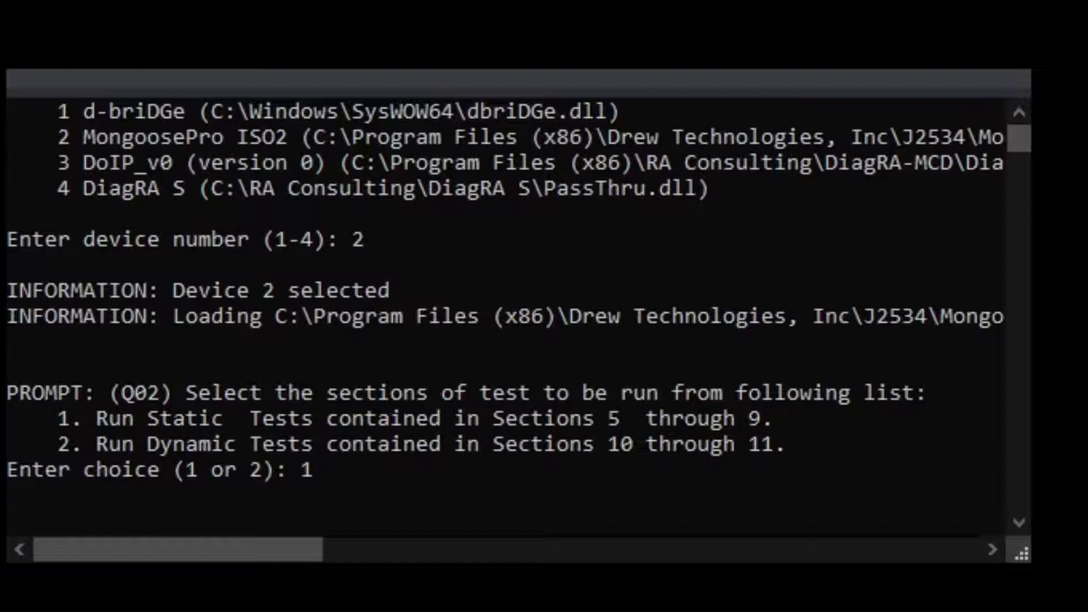
key("Return")
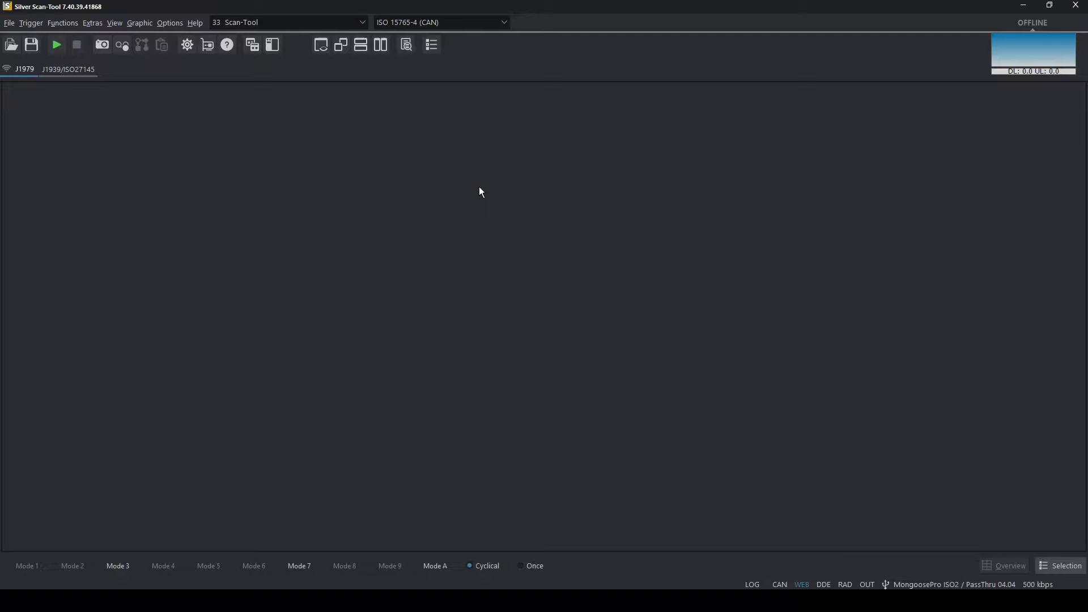
Start the J1699 static test procedure in Silver Scan-Tool, using the MongoosePro ISO2 interface and the US OBD-II compliance test
left_click(92, 22)
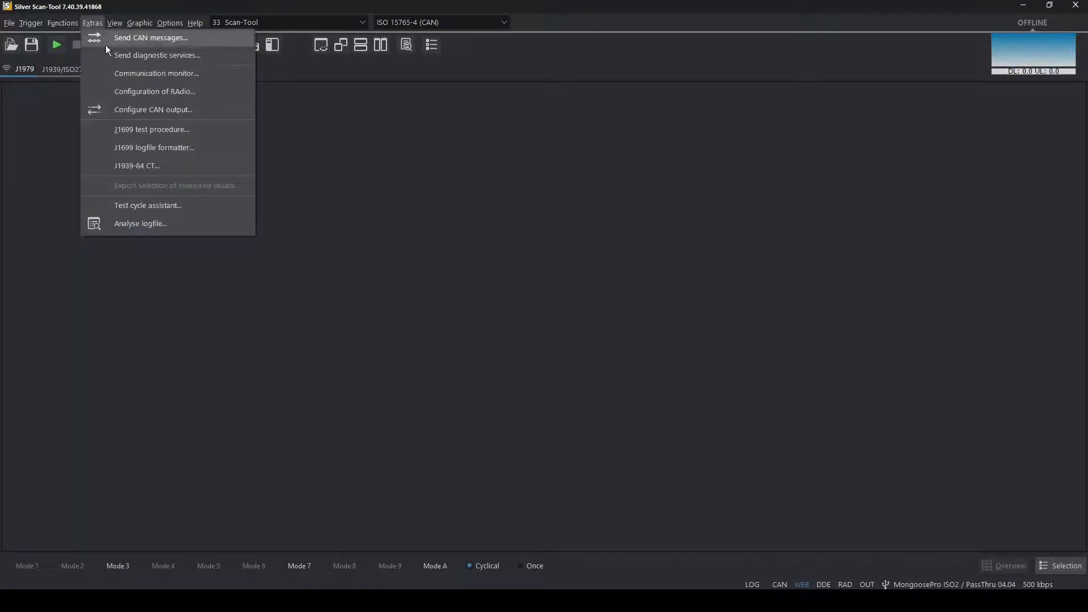
left_click(138, 129)
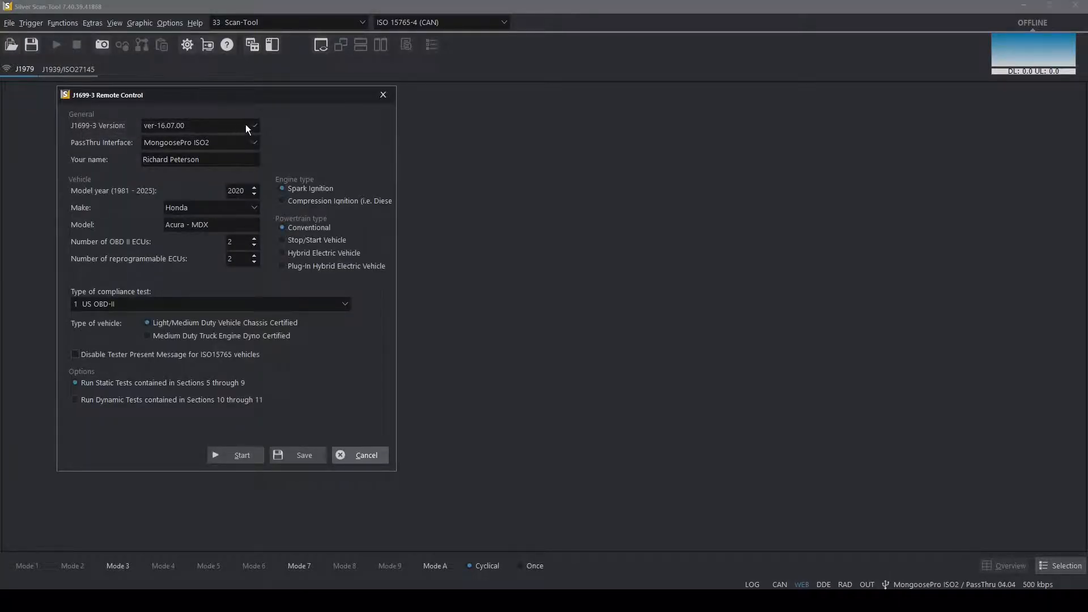
left_click(256, 142)
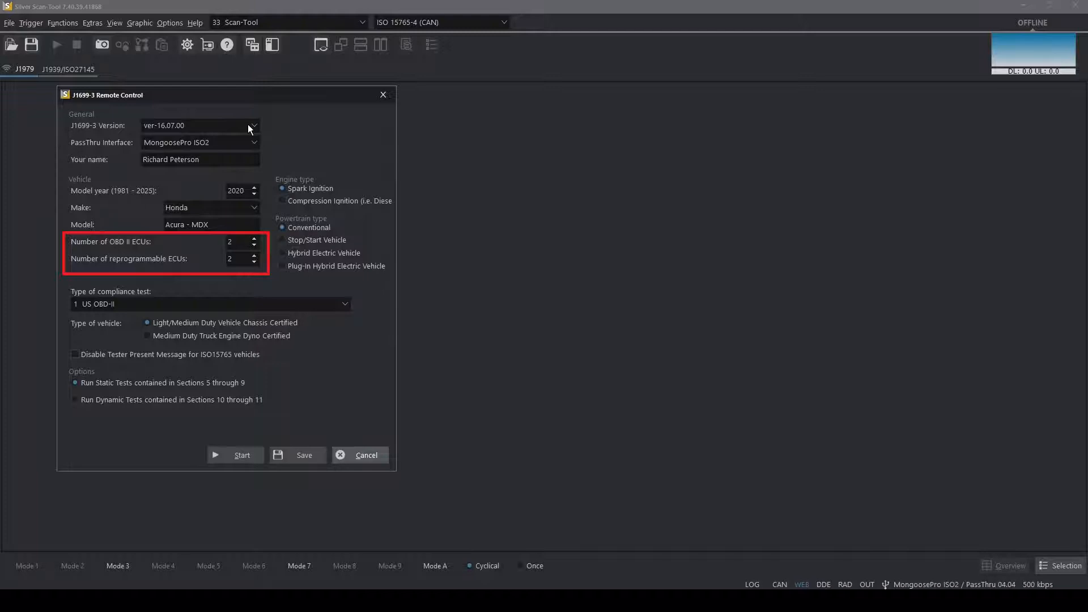
left_click(344, 304)
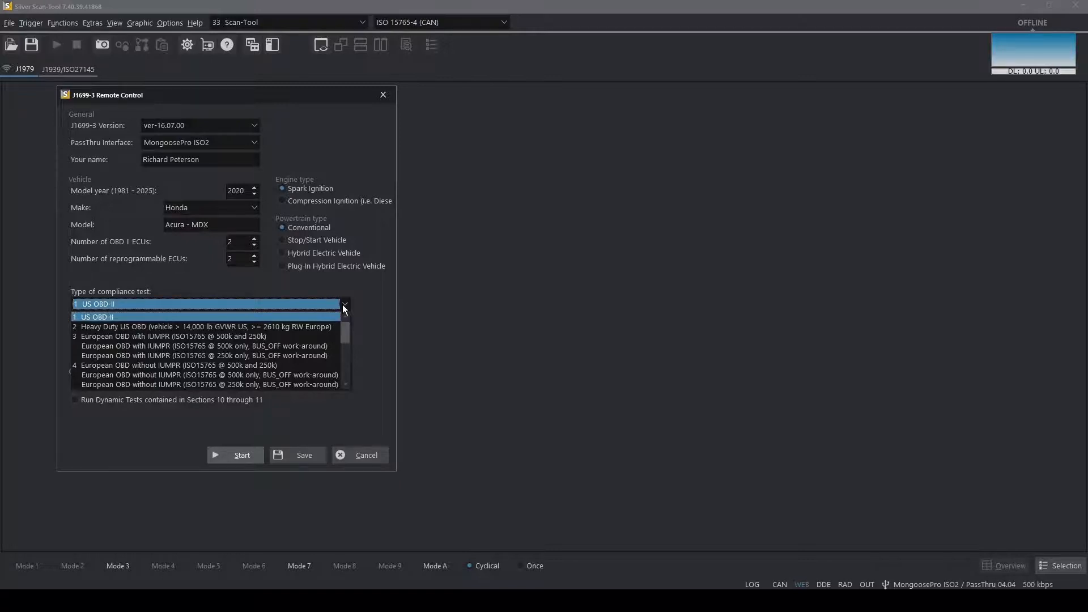
left_click(343, 306)
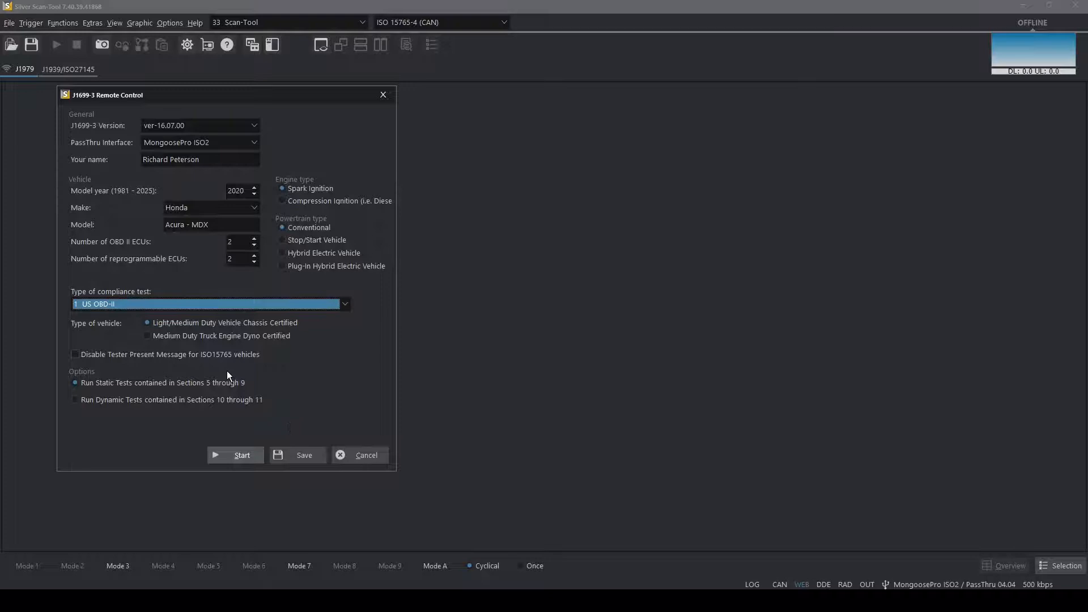
left_click(235, 452)
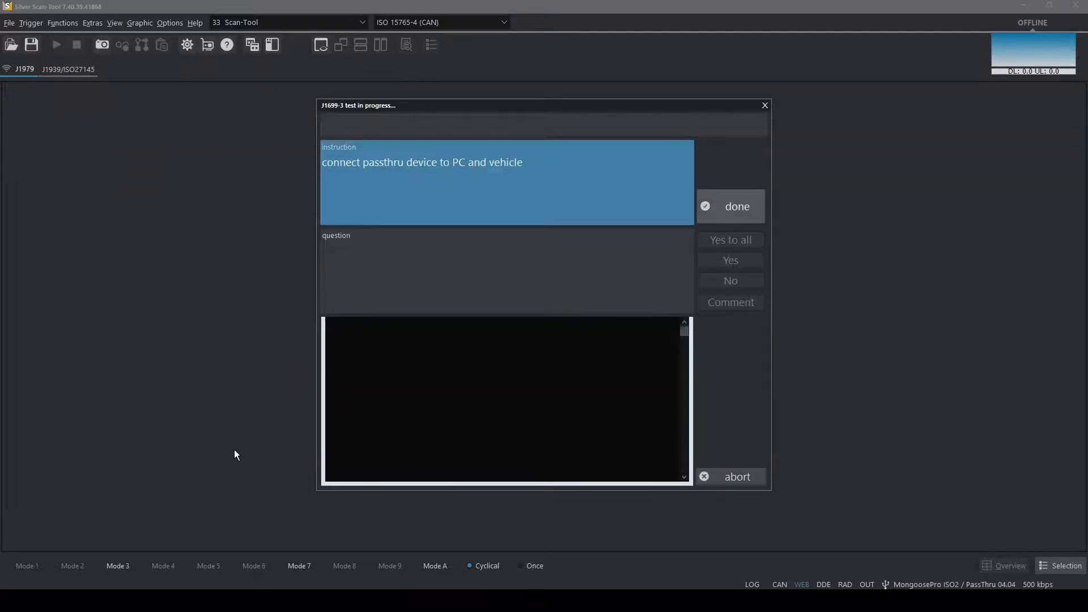
Confirm the pass-thru connection and the test 5.1 key instructions, and answer Yes to the MIL bulb question
left_click(749, 210)
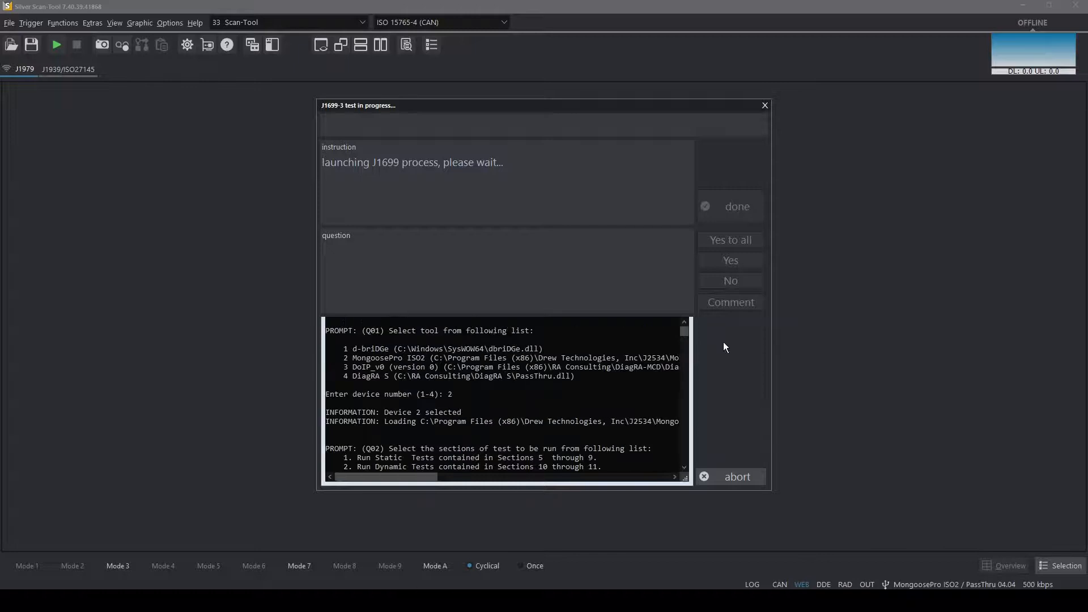
left_click(718, 198)
left_click(717, 195)
left_click(726, 261)
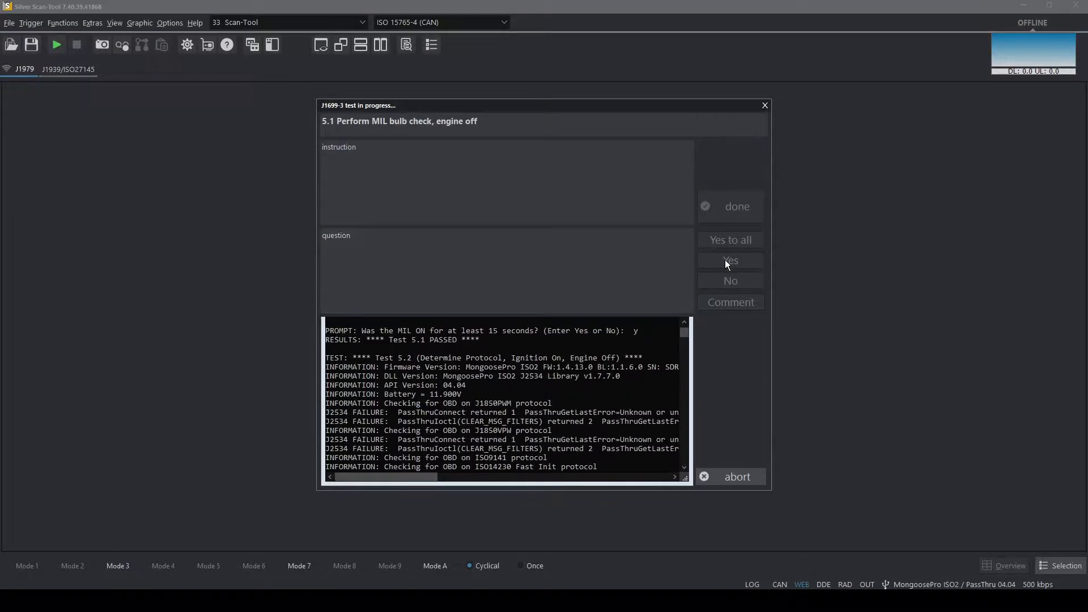
Answer Yes to the engine-off test prompts and confirm the engine start and idle instruction, continuing through to test 5.10
left_click(727, 262)
left_click(725, 259)
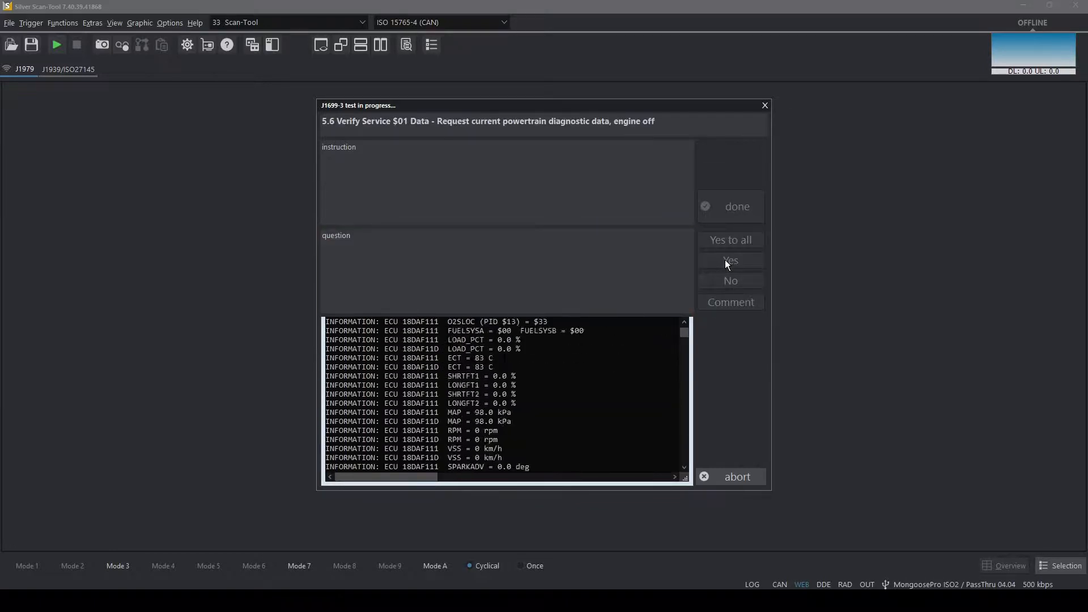
left_click(732, 203)
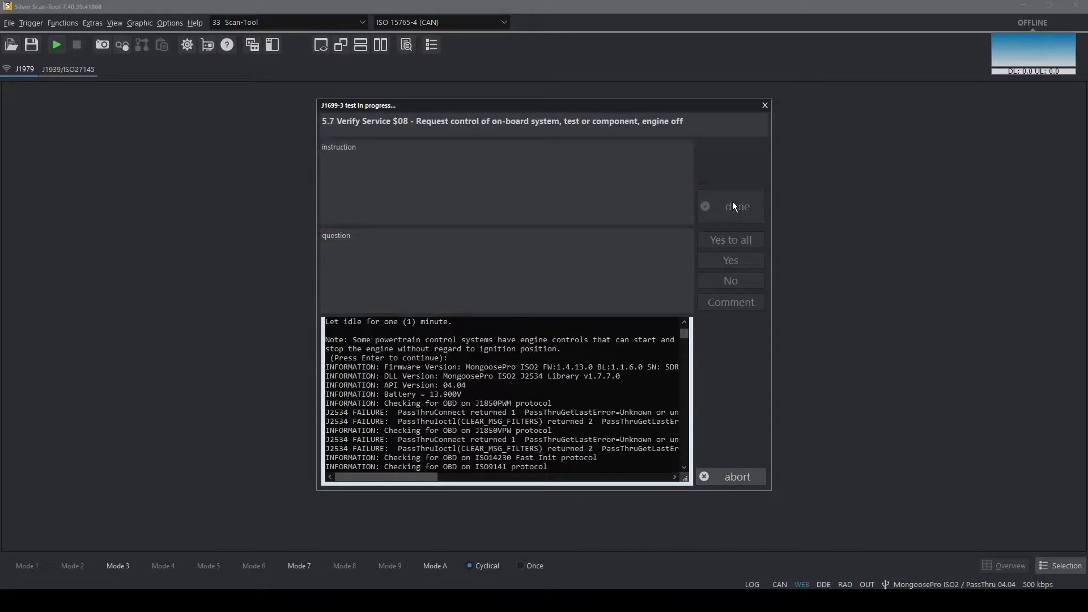
left_click(723, 261)
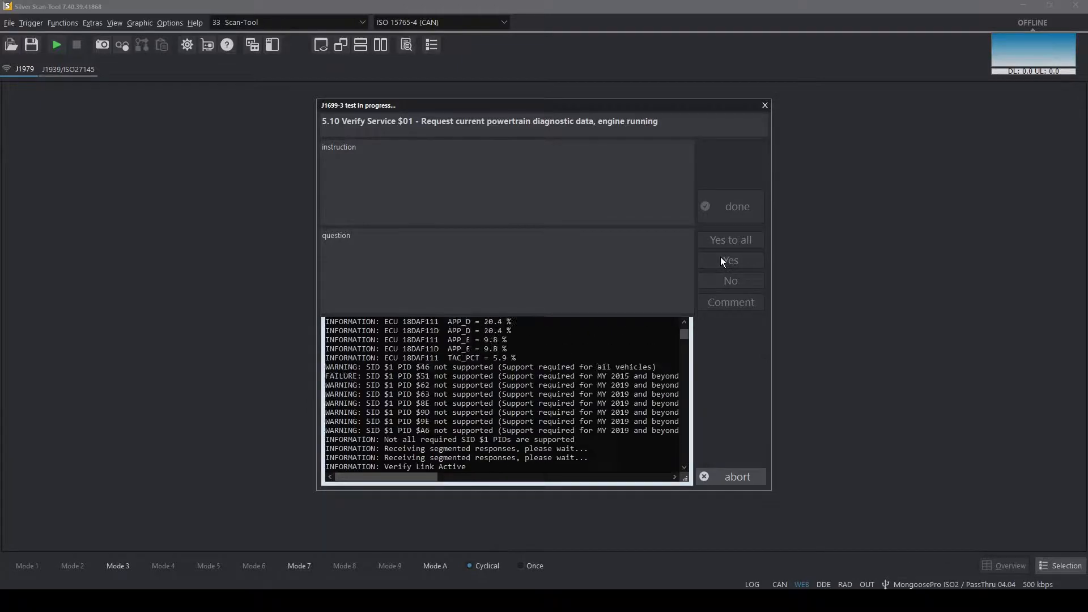
Add the comment "Here we can leave a comment on failures." to test 5.10 and choose to continue testing
left_click(727, 302)
type("Here we can leave a comment")
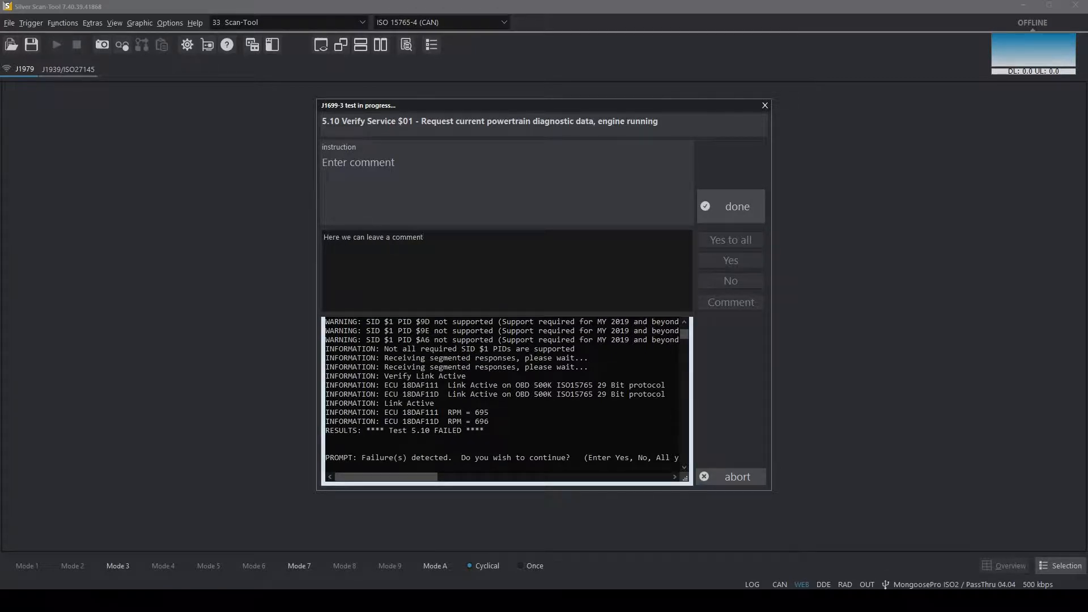
type(" on tailures.")
left_click(732, 209)
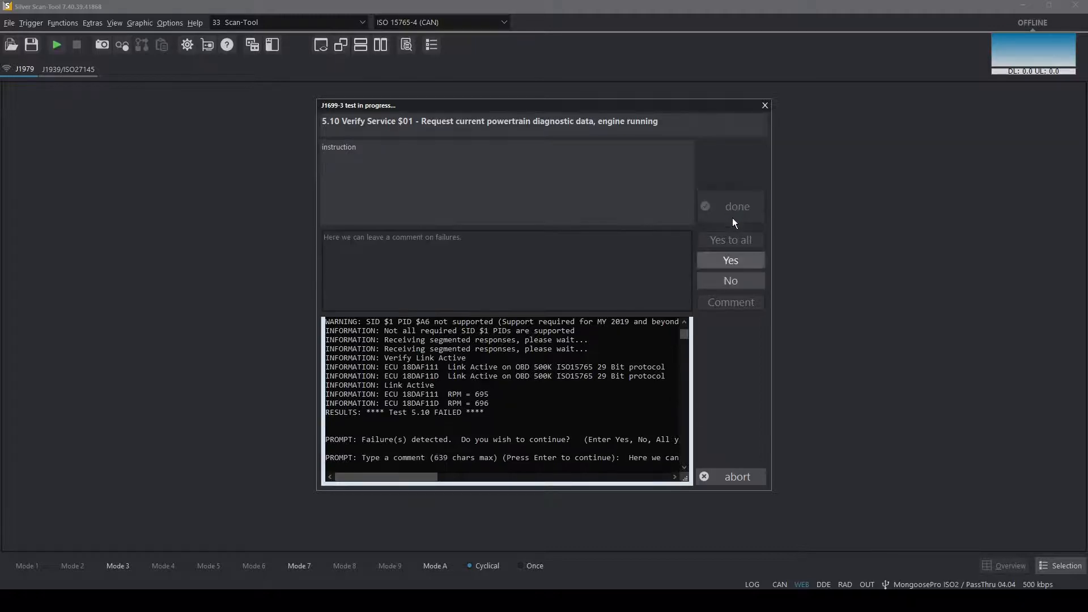
left_click(732, 260)
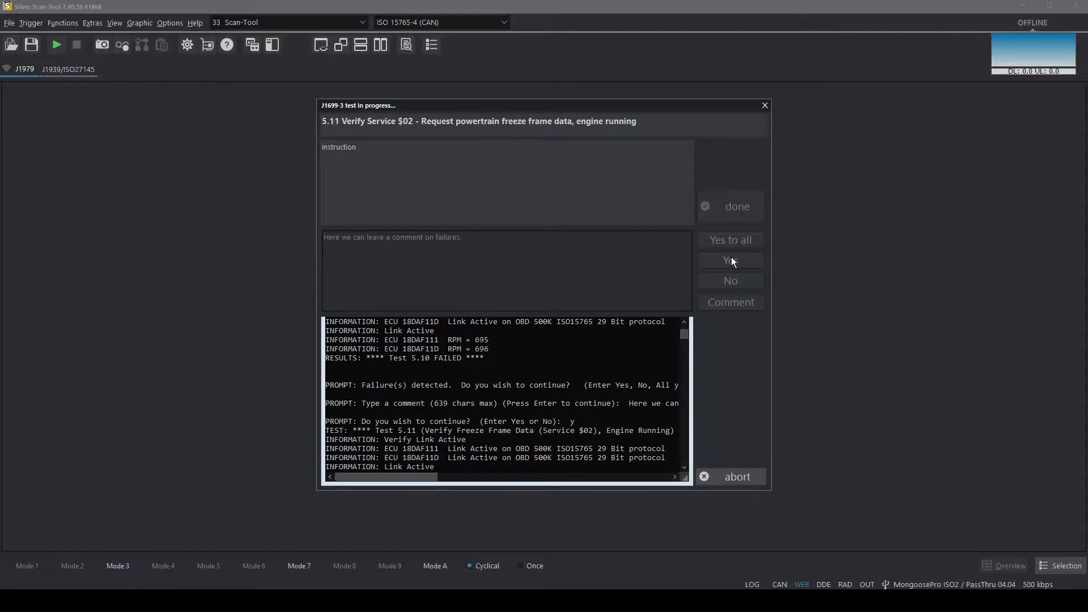
Continue through the remaining section 5 prompts, and confirm the sensor fault instructions of sections 6 and 7
left_click(731, 259)
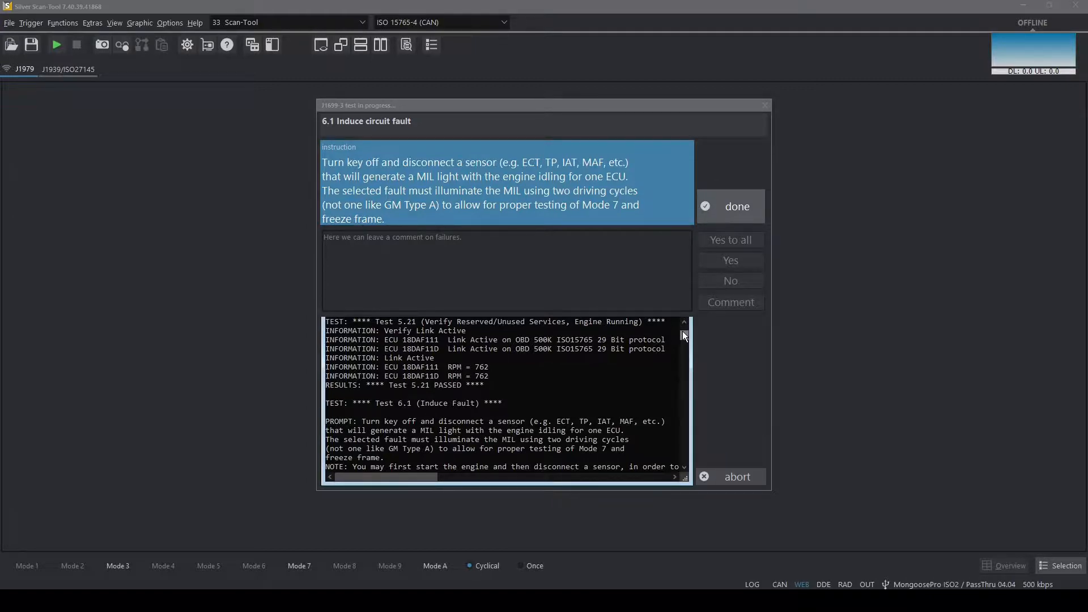
left_click(707, 207)
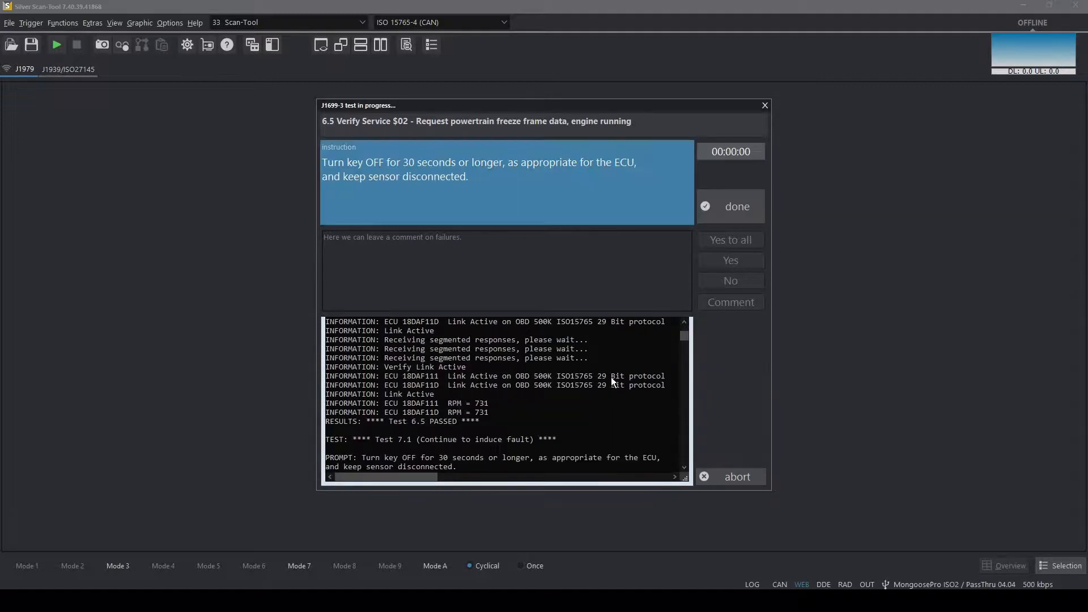
left_click(723, 215)
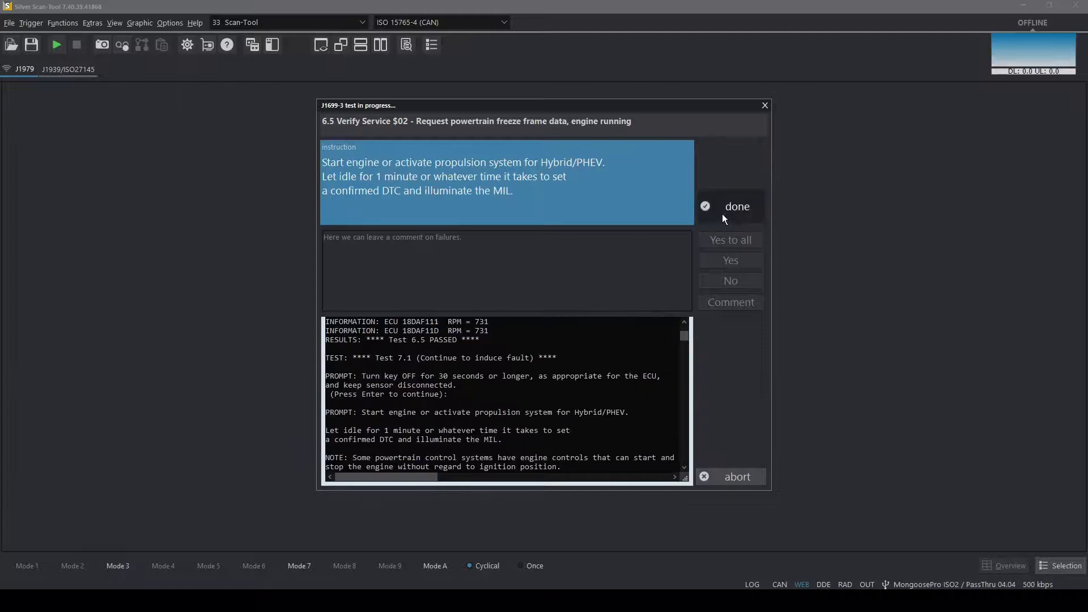
left_click(722, 213)
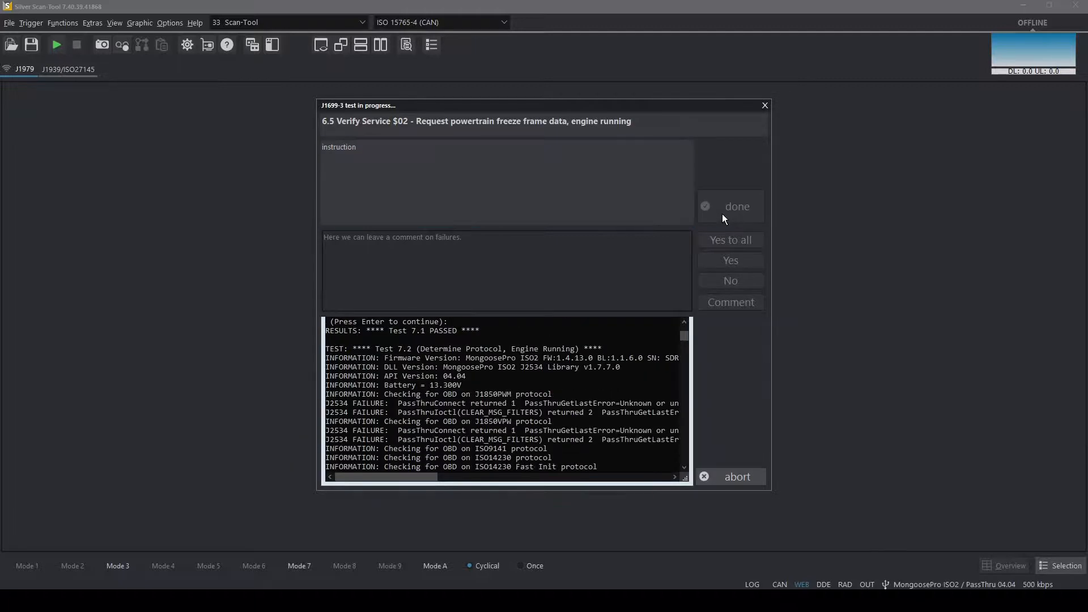
left_click(722, 259)
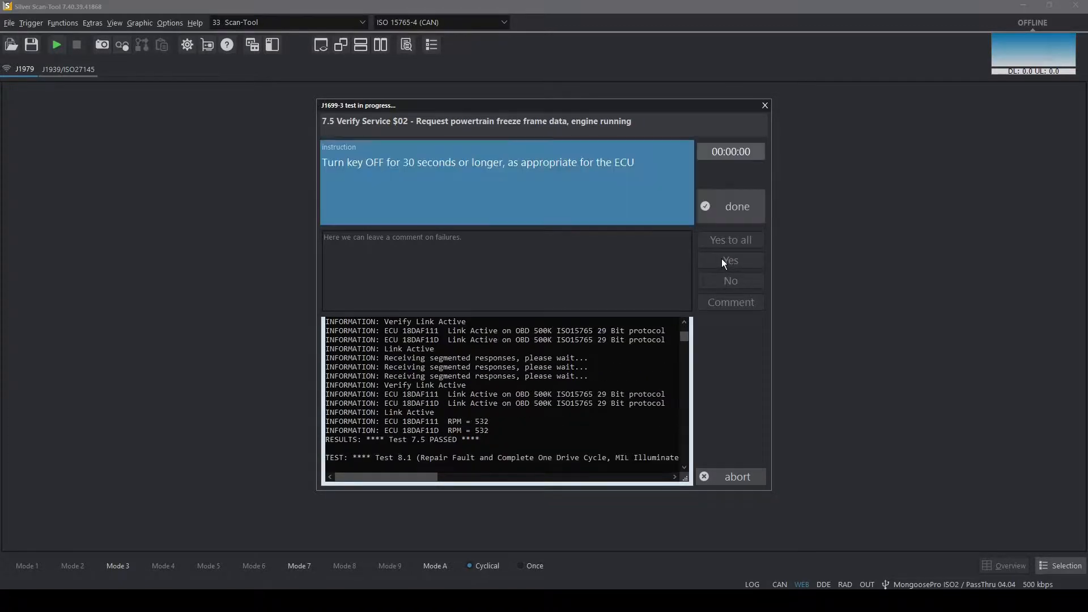
Confirm the key-off, sensor reconnection and engine idle instructions of test 8.1 for the repaired circuit fault
left_click(756, 201)
left_click(757, 206)
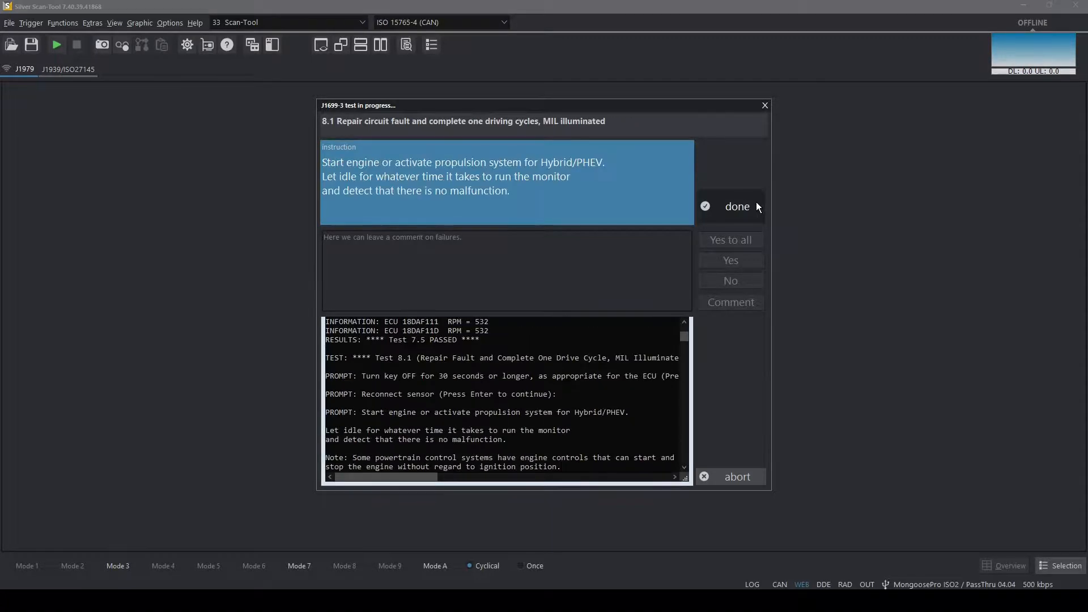
left_click(757, 205)
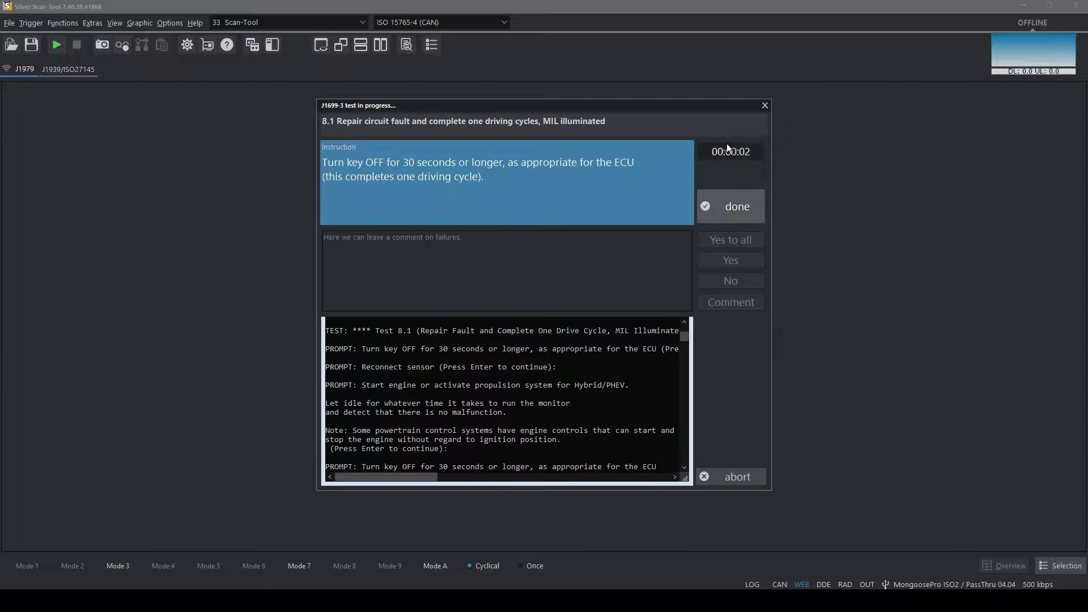
left_click(727, 208)
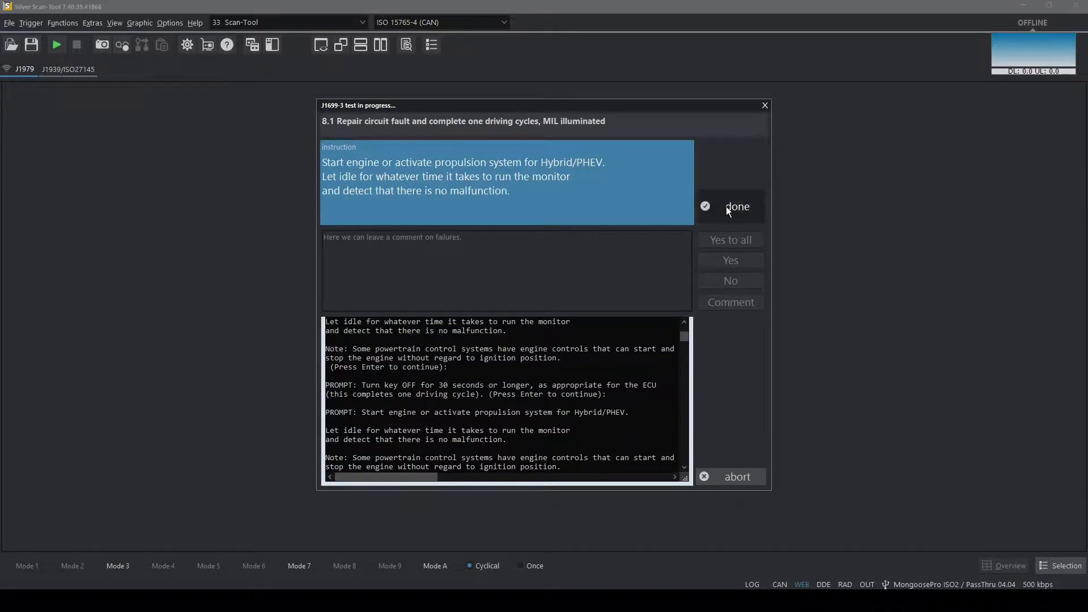
left_click(726, 206)
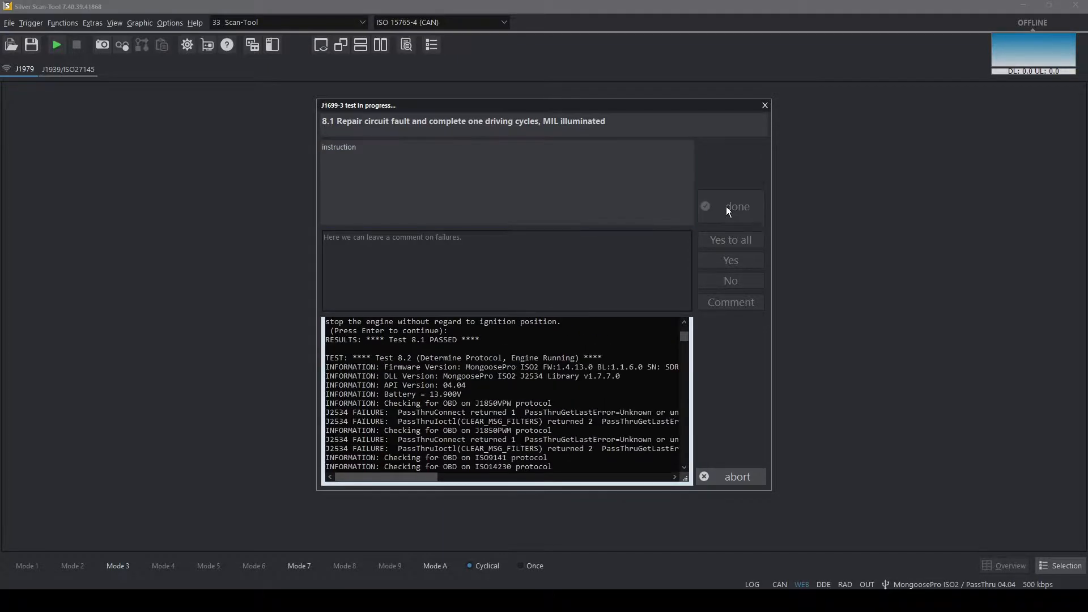
Answer Yes to the test 8.4 MIL light question and choose to continue after test 8.6
left_click(729, 263)
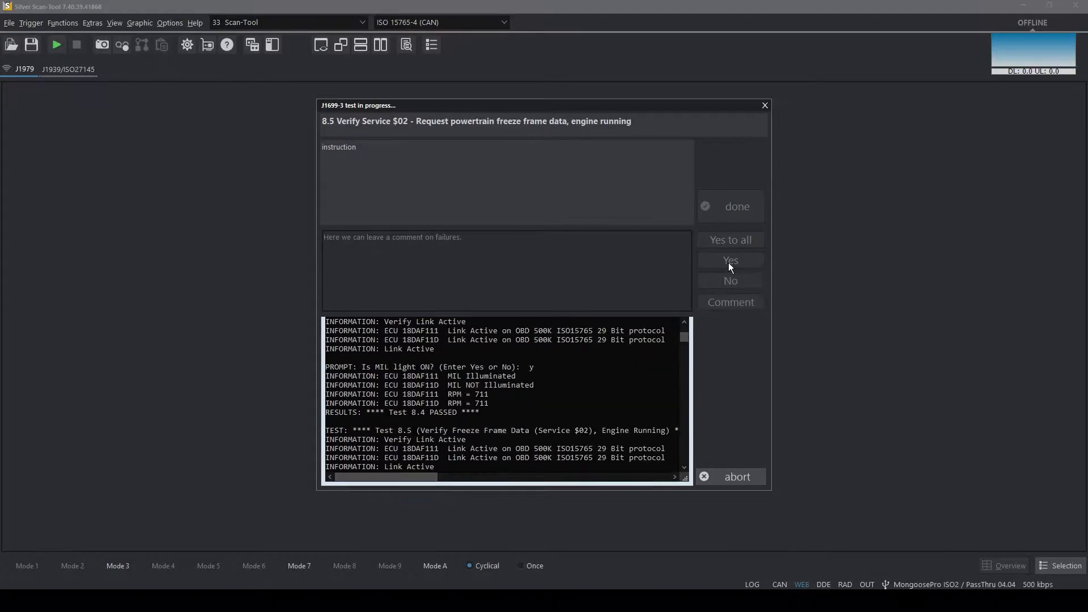
left_click(729, 263)
left_click(729, 263)
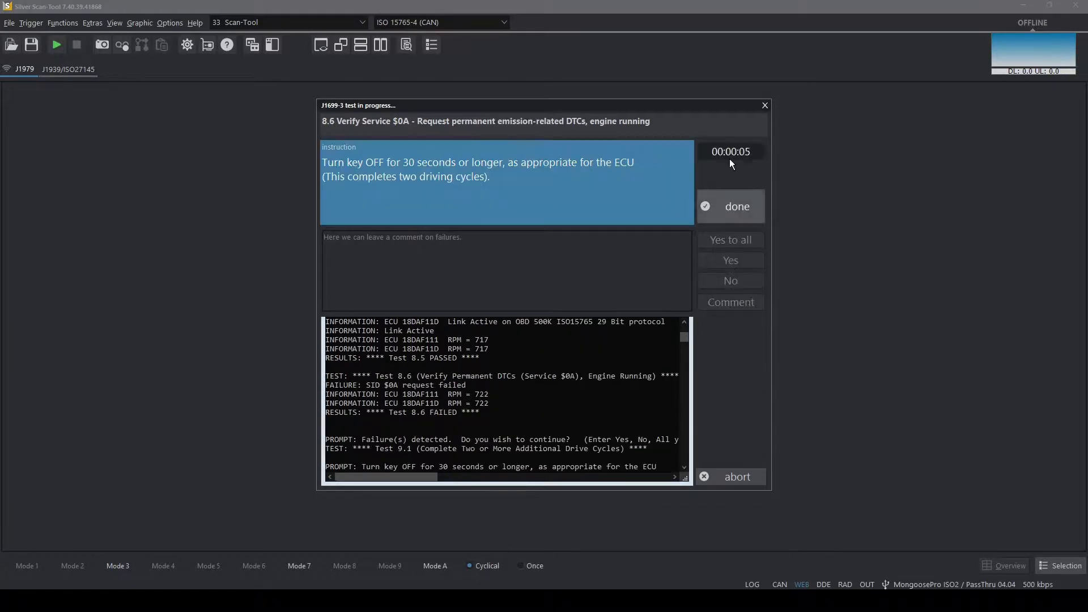
Confirm the key-off and engine idle instructions for the two additional driving cycles of test 9.1
left_click(737, 203)
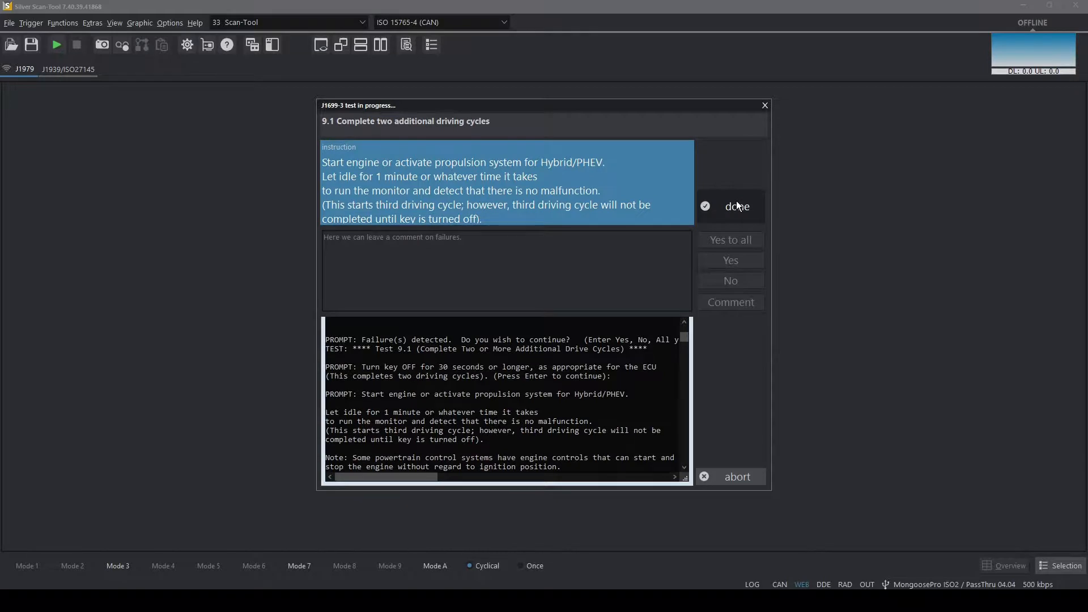
left_click(737, 206)
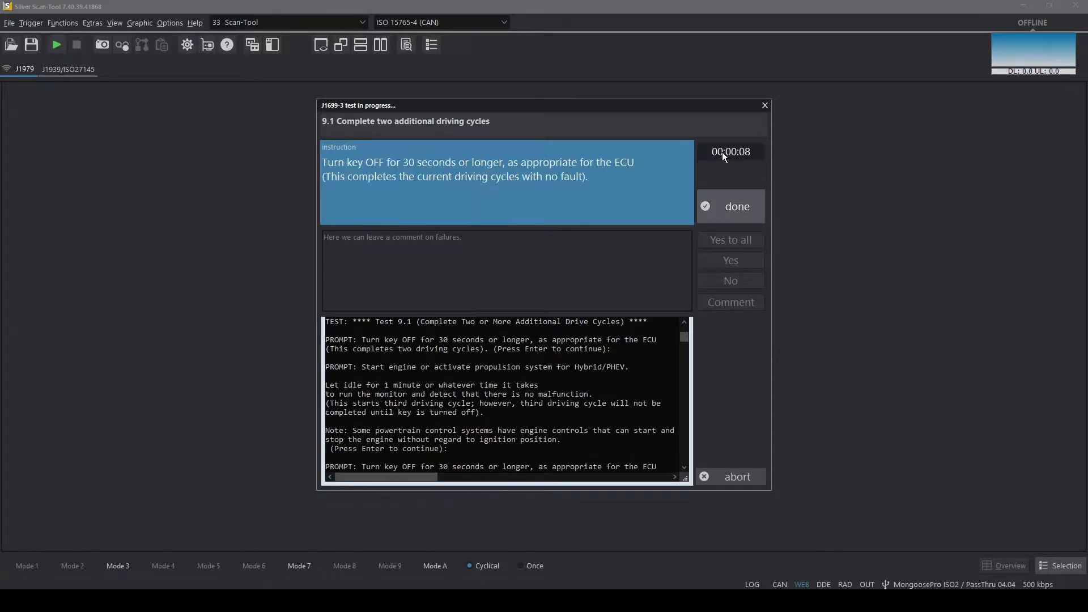
left_click(744, 201)
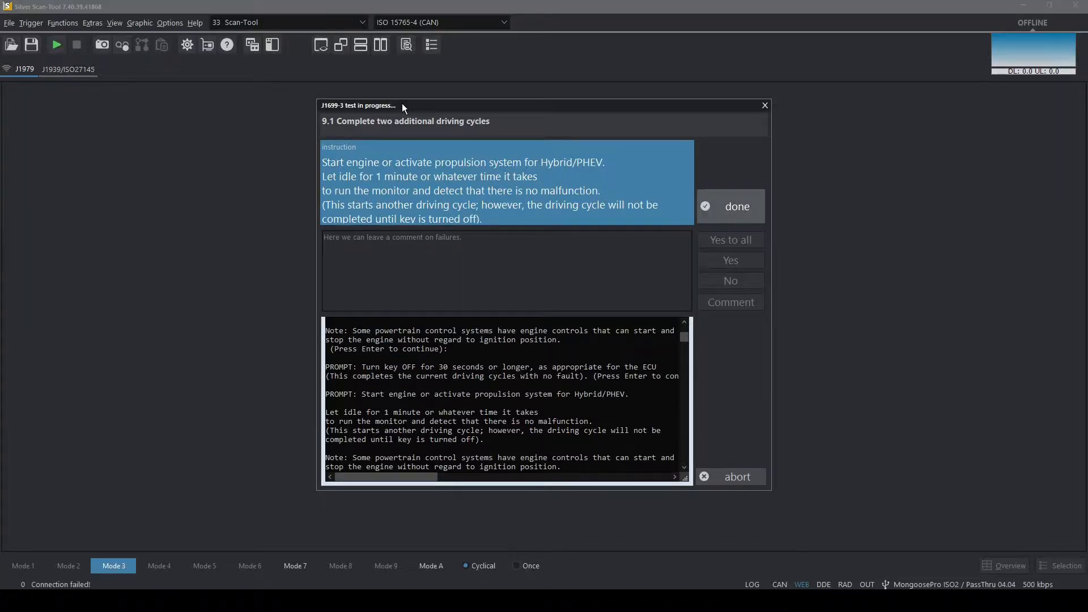
left_click(743, 201)
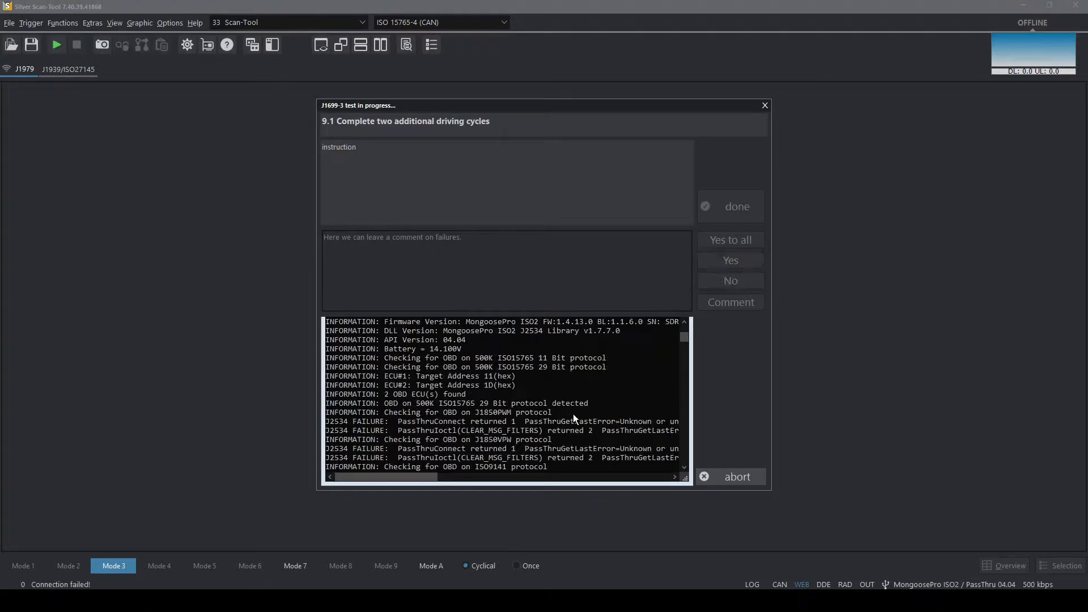
Answer Yes to the prompts up to test 9.6, and confirm the test 9.23 key instructions and continue
left_click(725, 264)
left_click(724, 263)
left_click(725, 263)
left_click(724, 263)
left_click(724, 263)
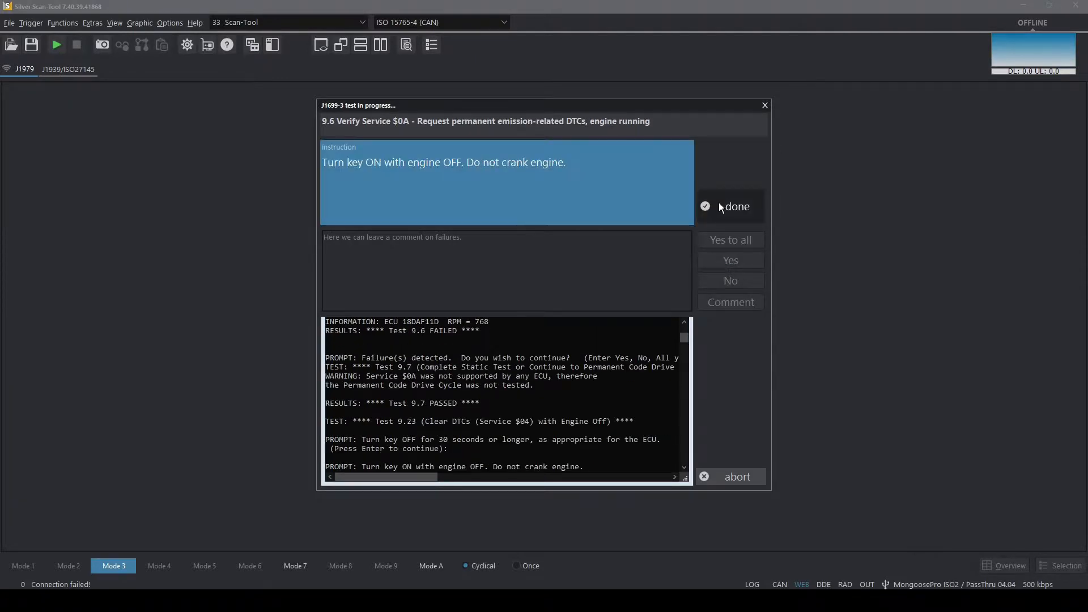
left_click(718, 202)
left_click(724, 262)
Decline the dynamic tests and submit the closing comment "Test Failed"
left_click(725, 281)
type("Test Failed")
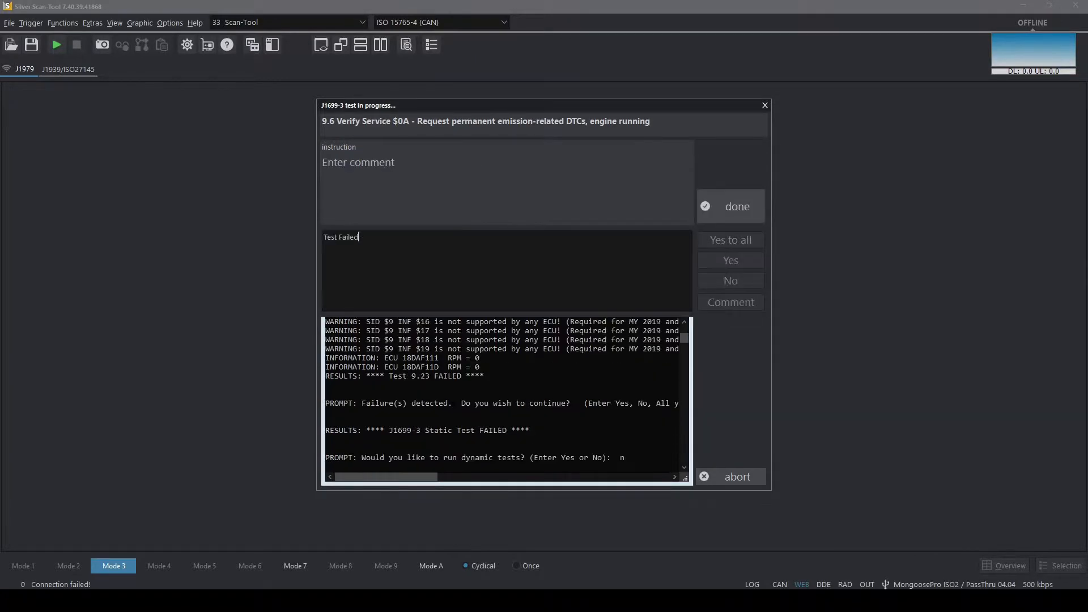
left_click(749, 200)
Open the SAE J1699 logfile report and go to its Test result section
left_click(322, 302)
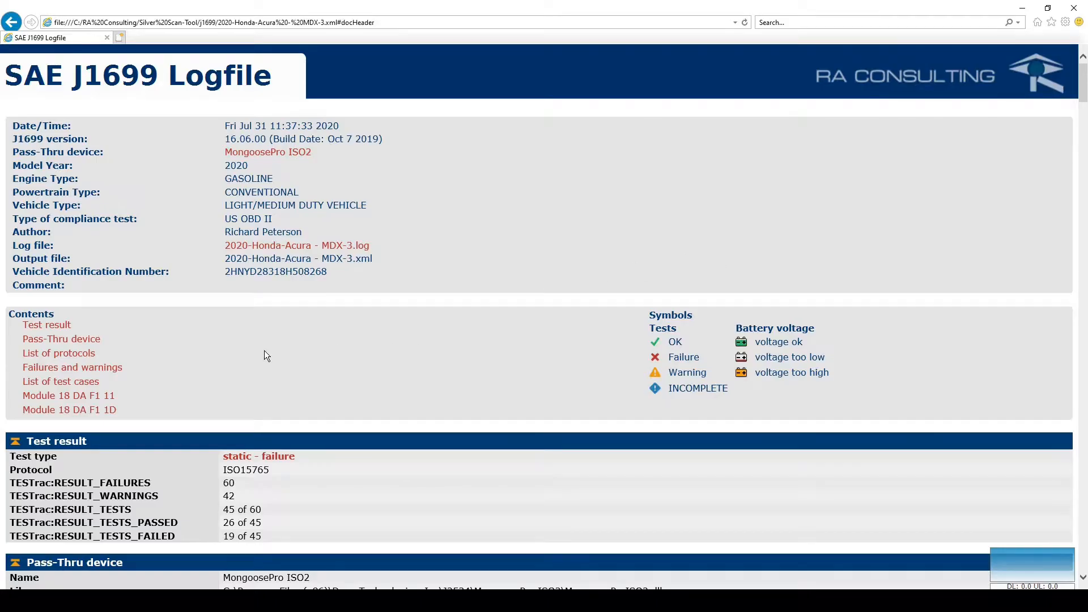
left_click(52, 325)
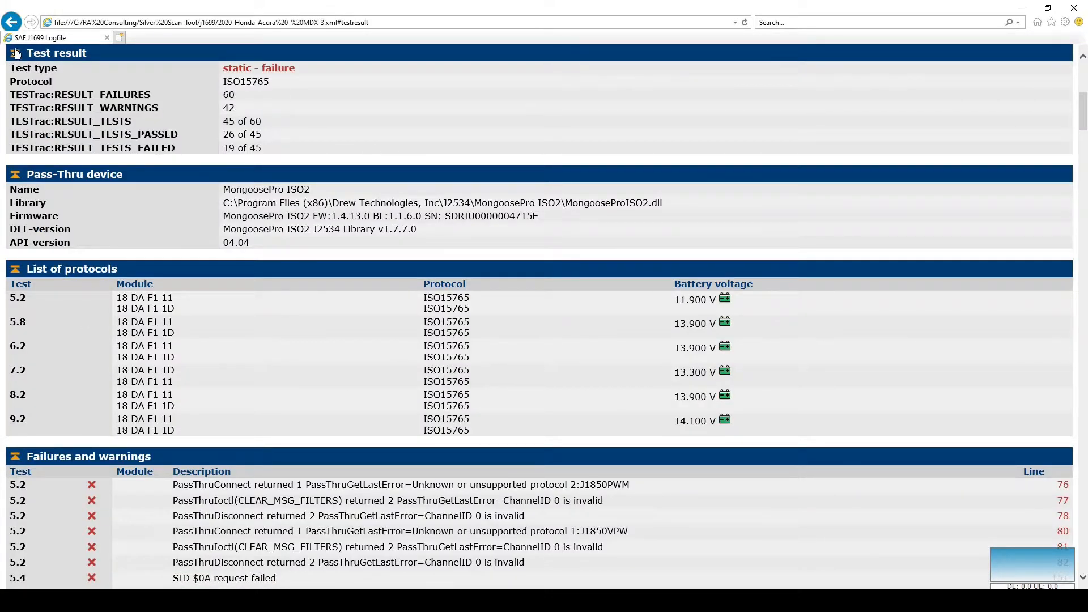
Return to the logfile contents, open the Module 18 DA F1 11 section and review its Mode 1 powertrain and Mode 2 freeze frame data
left_click(11, 21)
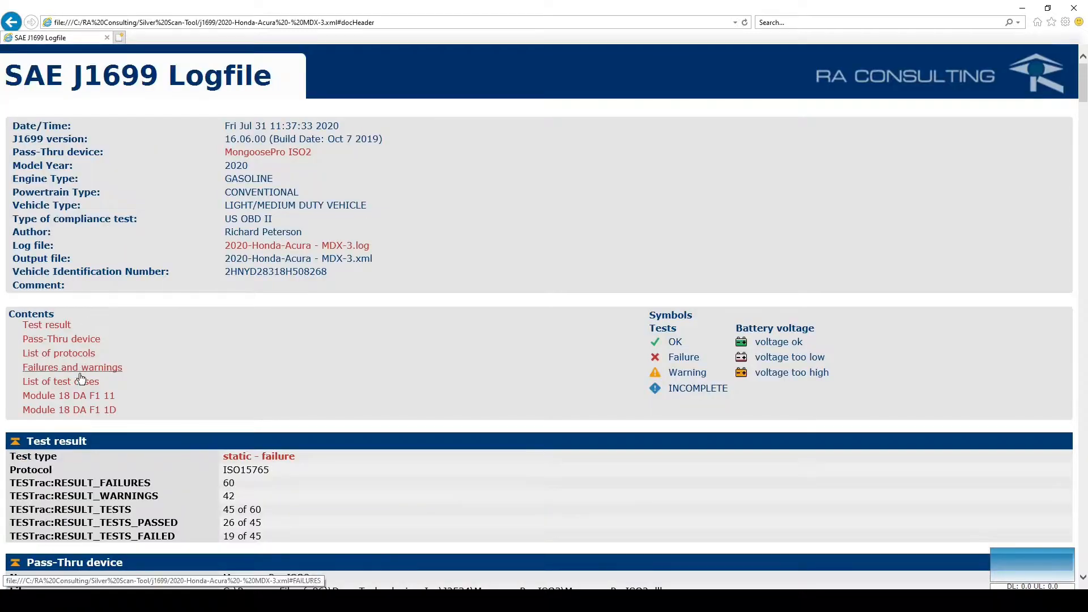
left_click(76, 396)
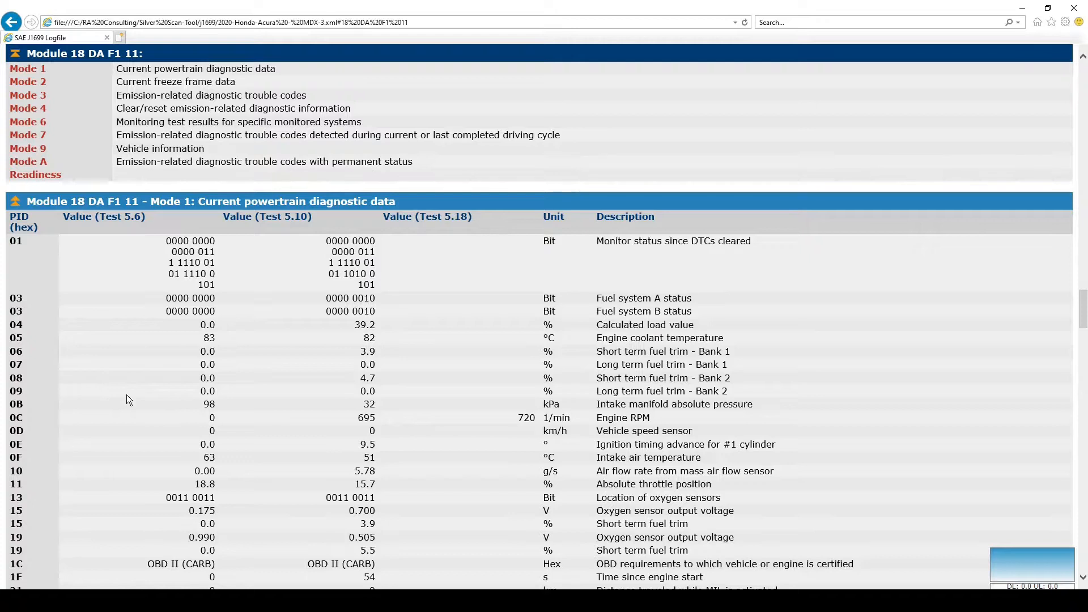
scroll(127, 393, "down", 1)
scroll(127, 392, "down", 6)
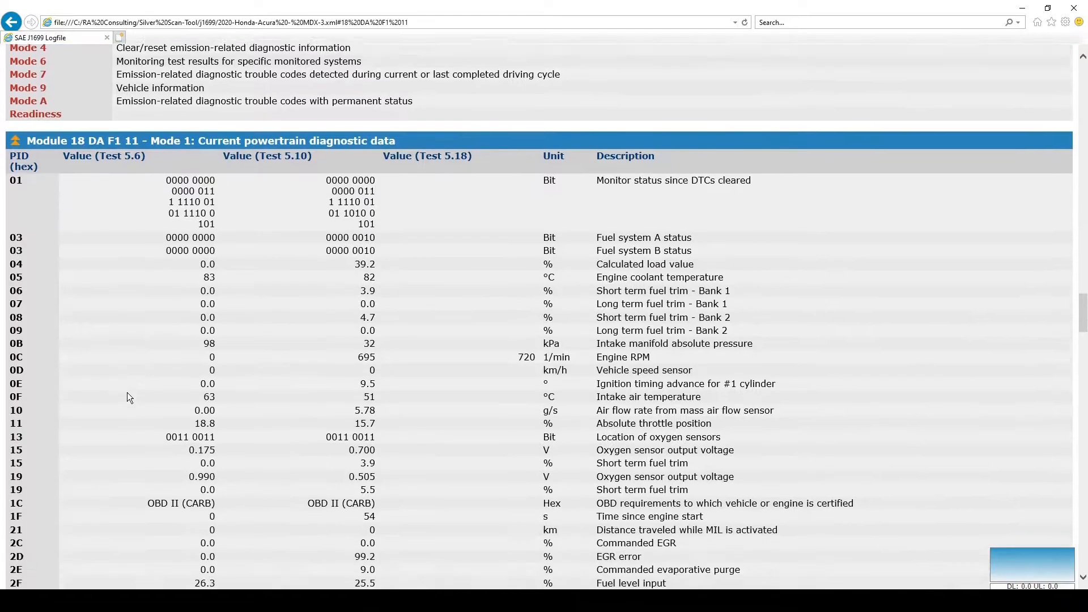
scroll(127, 392, "down", 5)
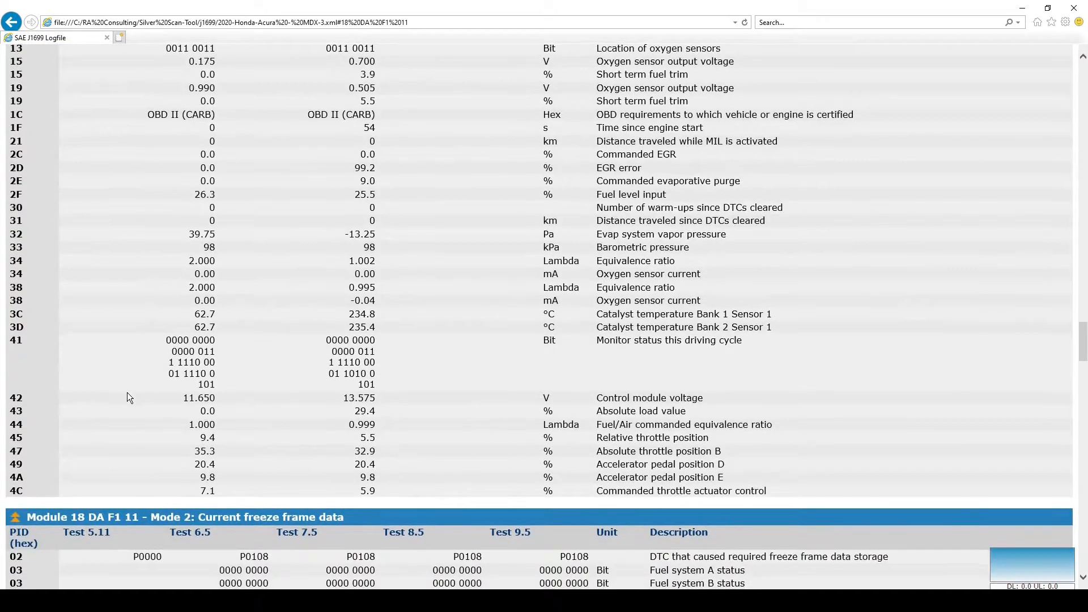
scroll(127, 393, "down", 3)
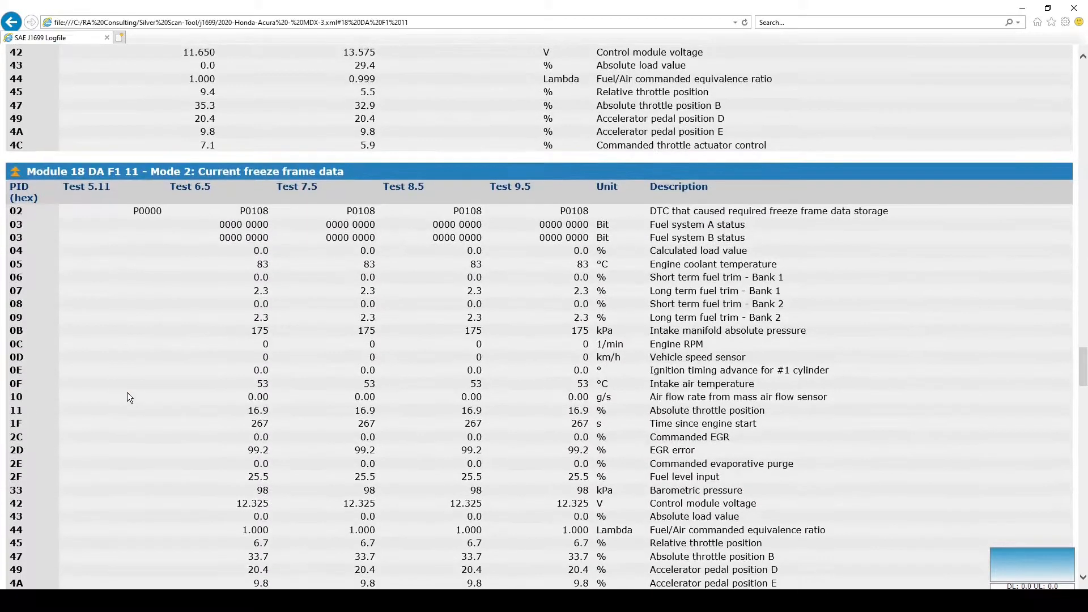
scroll(127, 392, "down", 3)
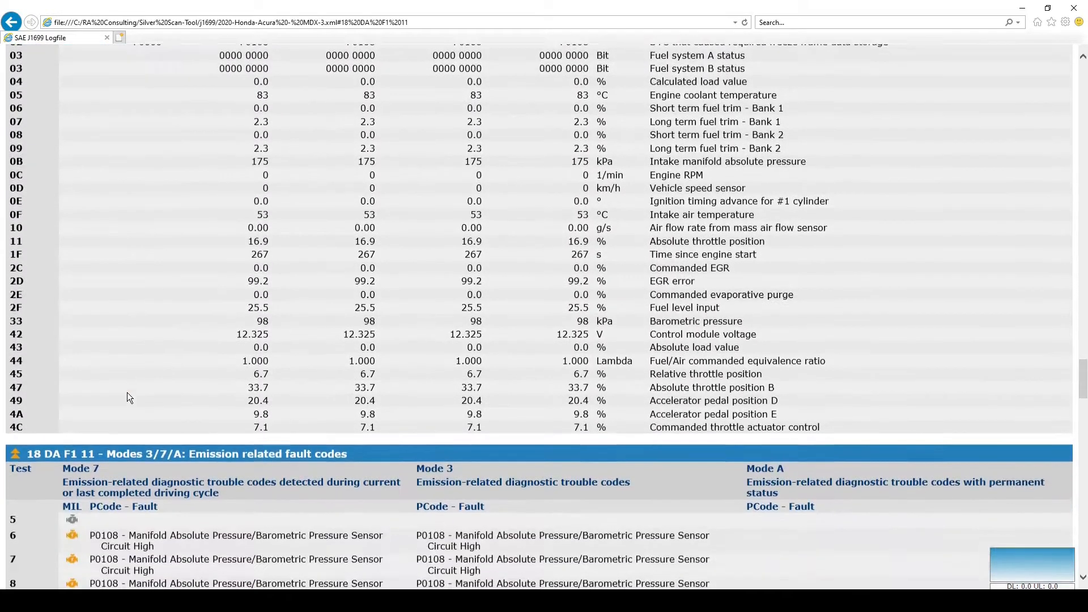
View the Mode 6 monitoring test results of Module 18 DA F1 11, then its Mode A fault codes
left_click(29, 424)
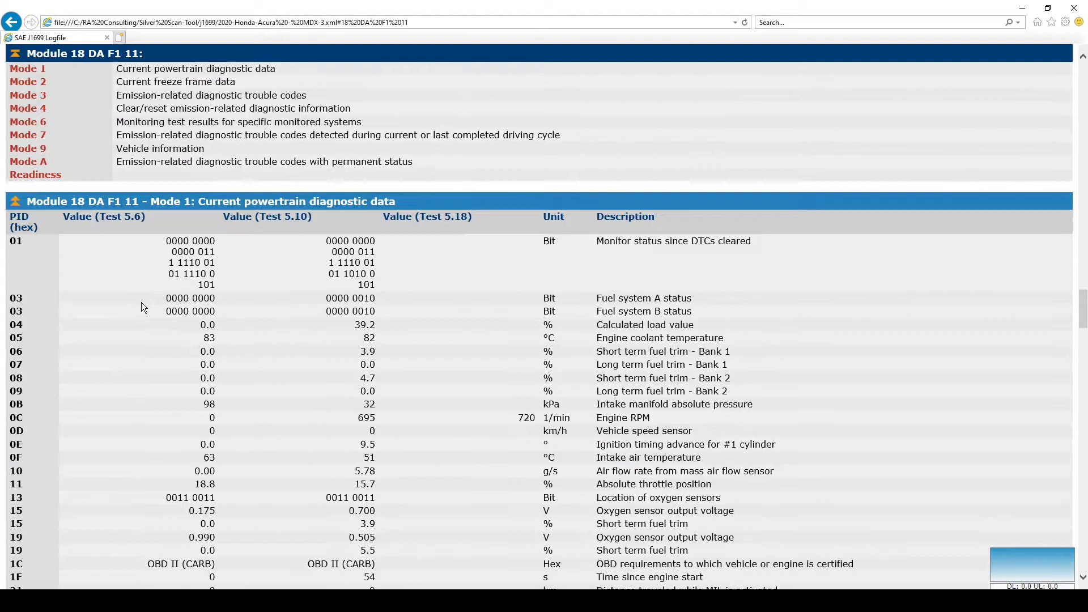
left_click(29, 124)
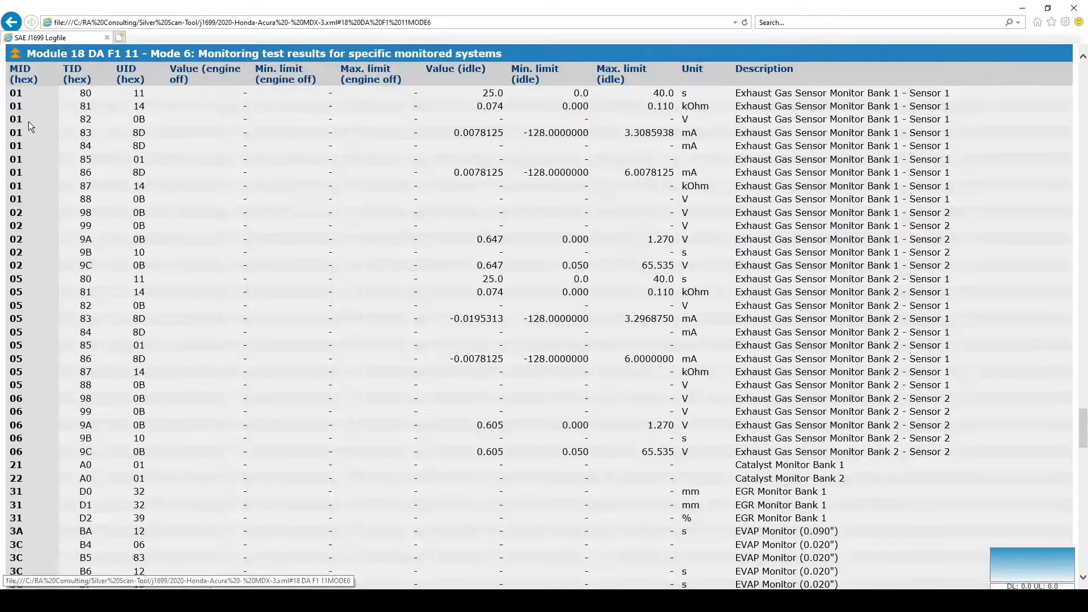
left_click(14, 57)
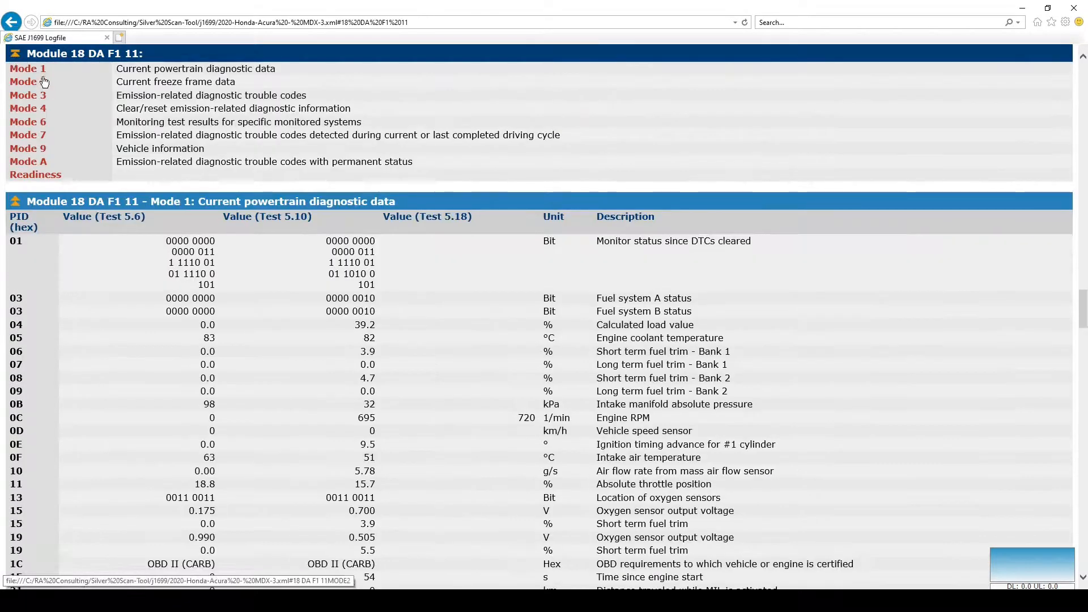
left_click(28, 164)
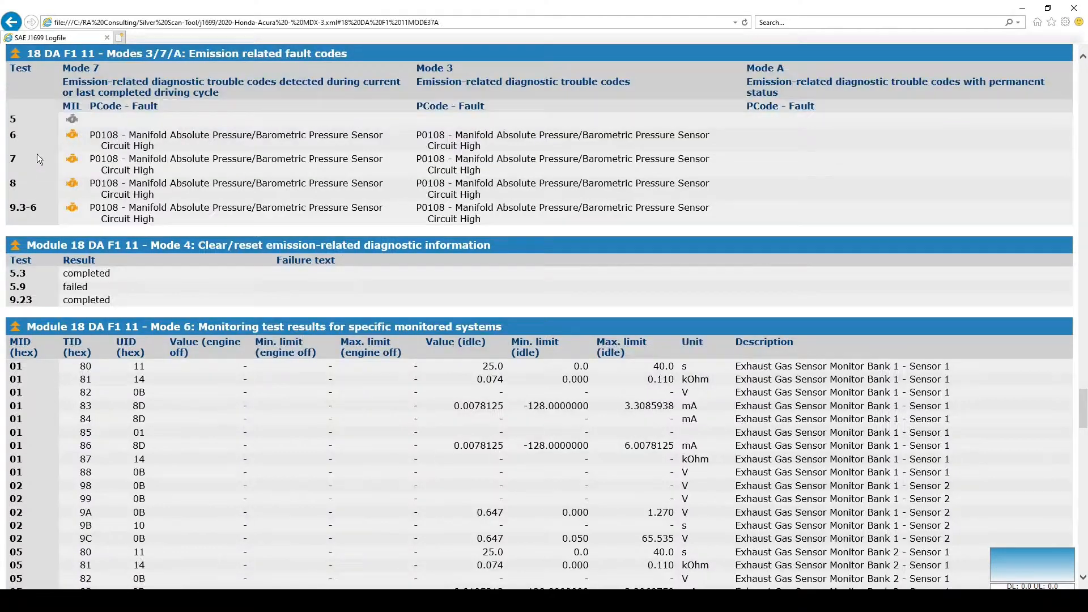
Return to the beginning of the logfile report and review the Failures and warnings section and the List of test cases
left_click(15, 57)
left_click(15, 58)
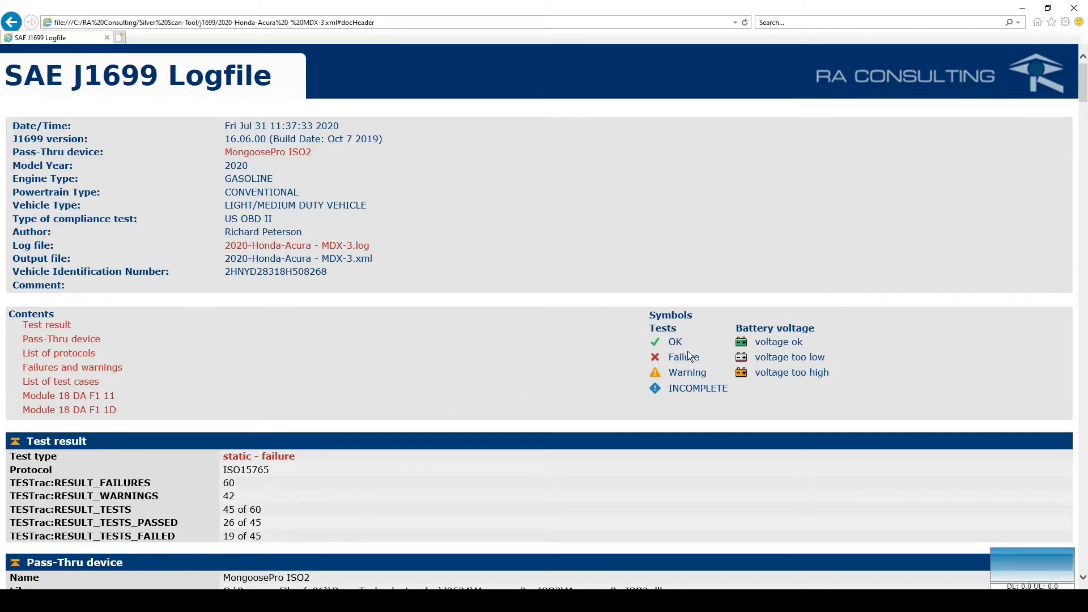
scroll(689, 352, "down", 10)
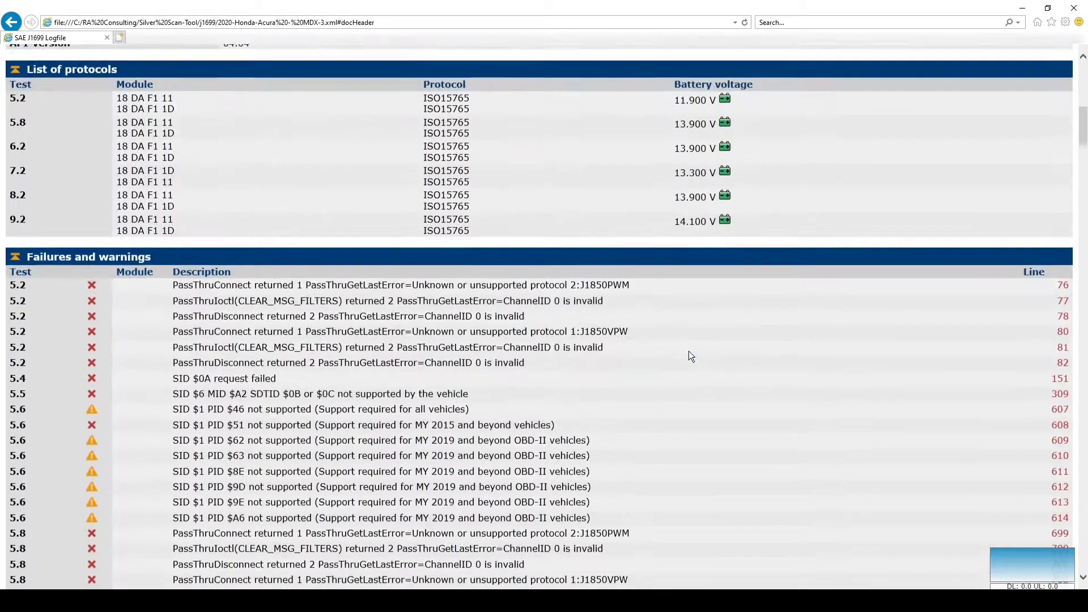
scroll(689, 354, "down", 5)
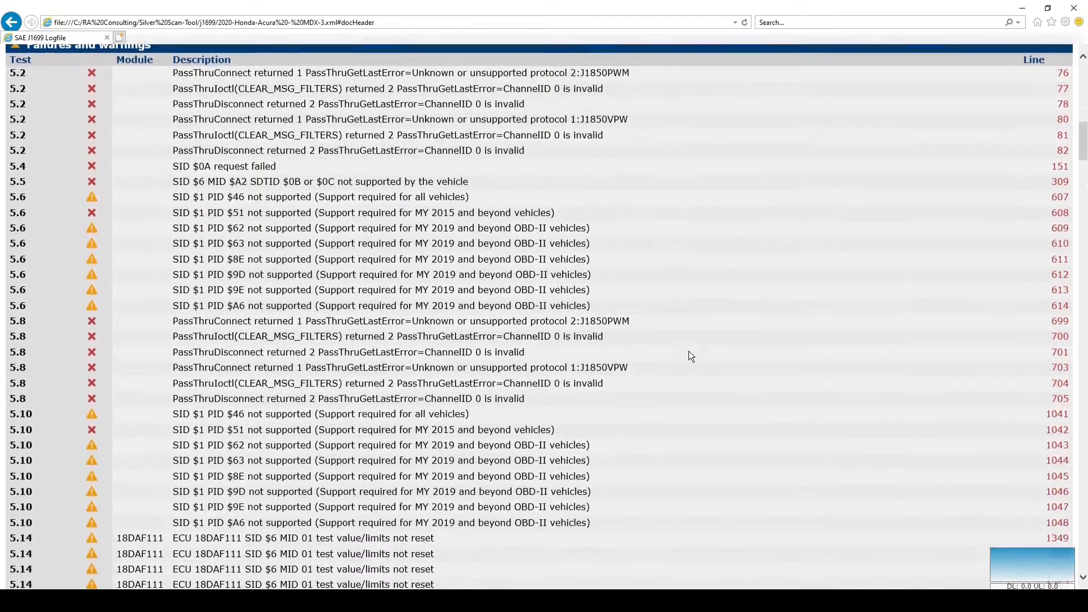
scroll(690, 356, "down", 12)
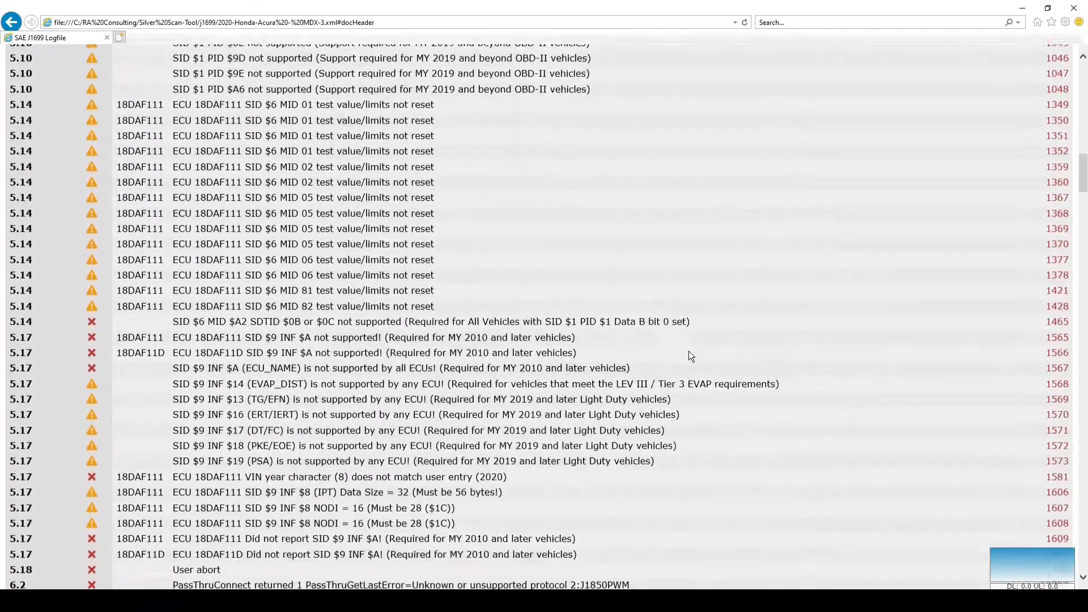
scroll(690, 356, "down", 13)
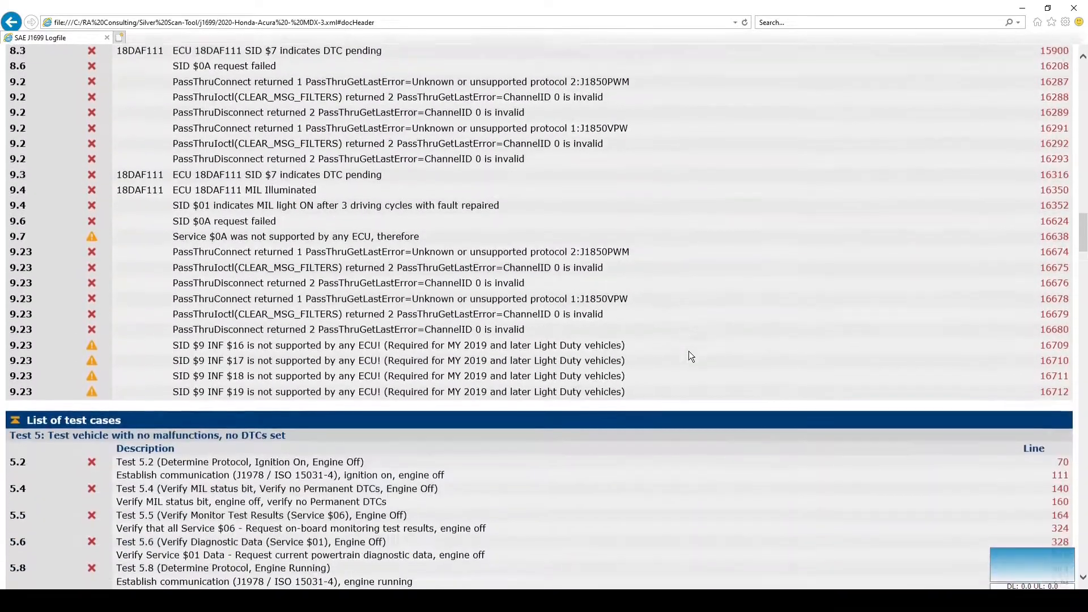
scroll(690, 356, "down", 5)
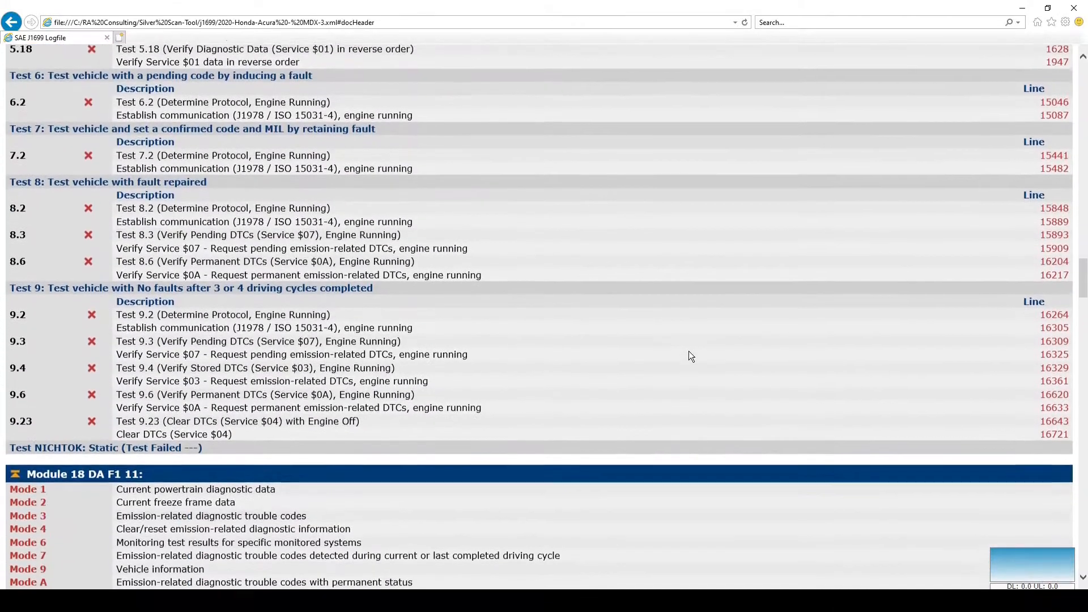